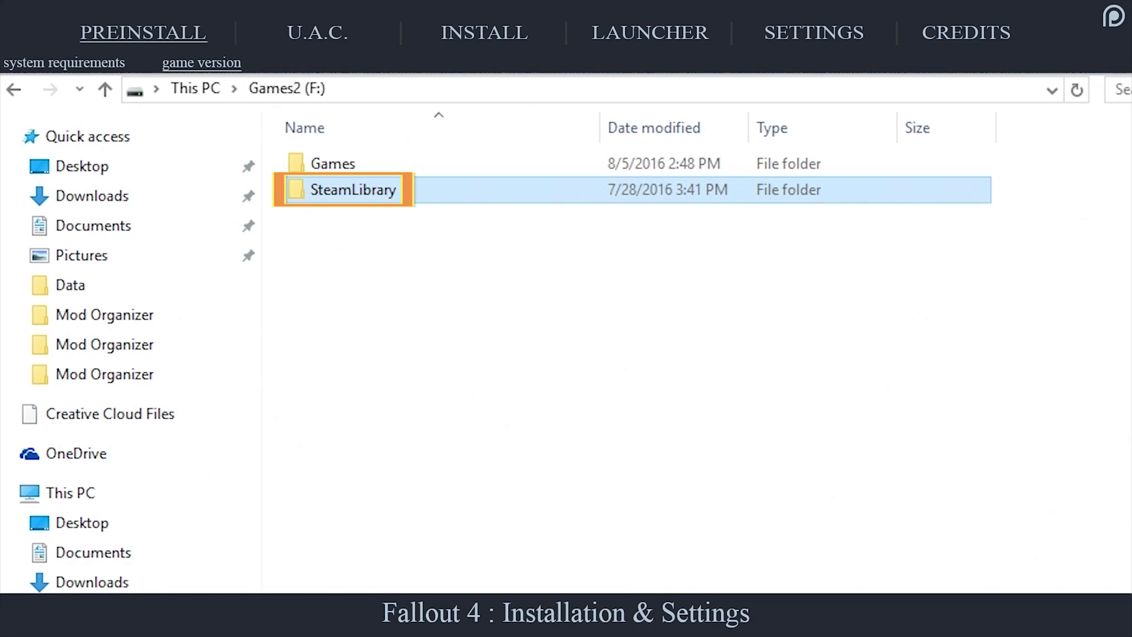
# Step: Browse into SteamLibrary > steamapps > common > Fallout 4
pyautogui.doubleClick(435, 191)
pyautogui.doubleClick(441, 165)
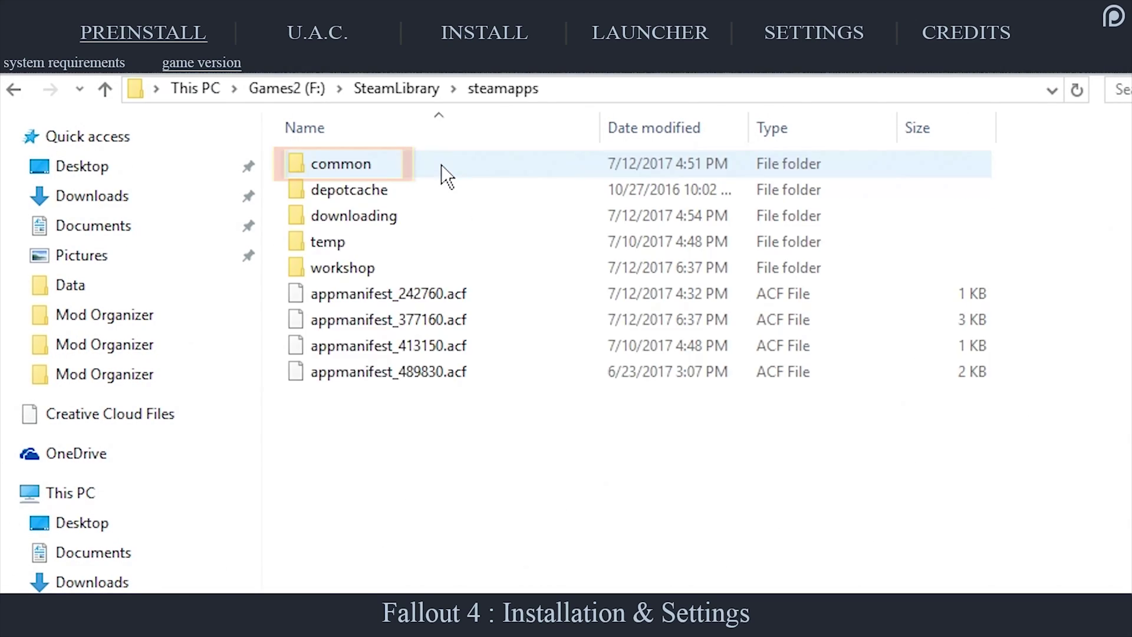
pyautogui.doubleClick(441, 164)
pyautogui.doubleClick(441, 165)
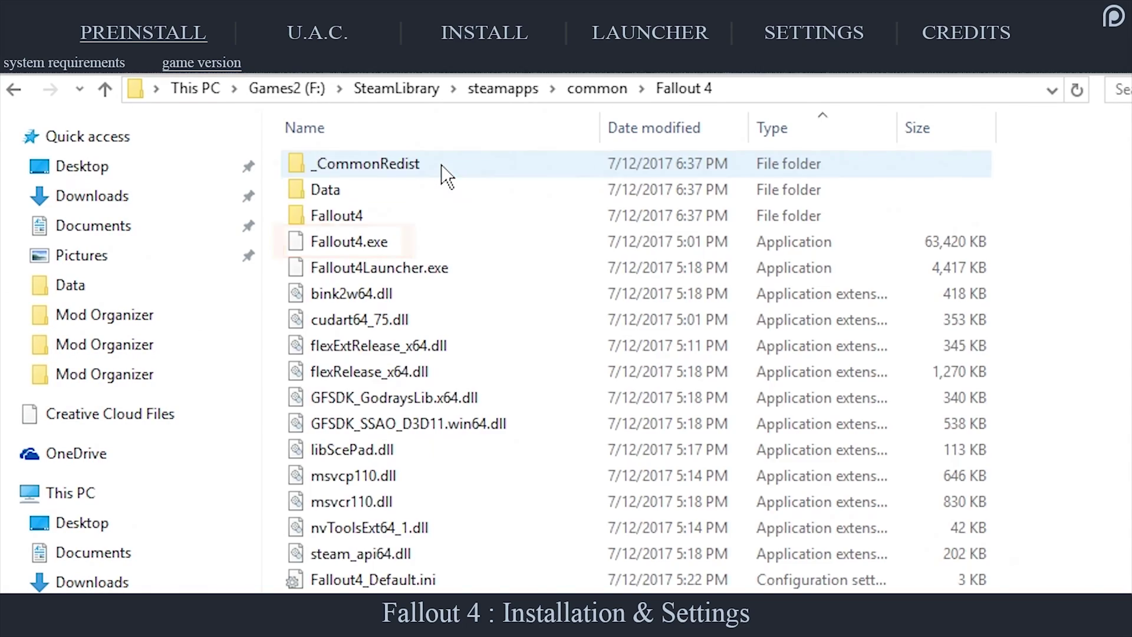
# Step: View Fallout4.exe's Properties Details, confirming product version 1.9.4.0
pyautogui.rightClick(426, 243)
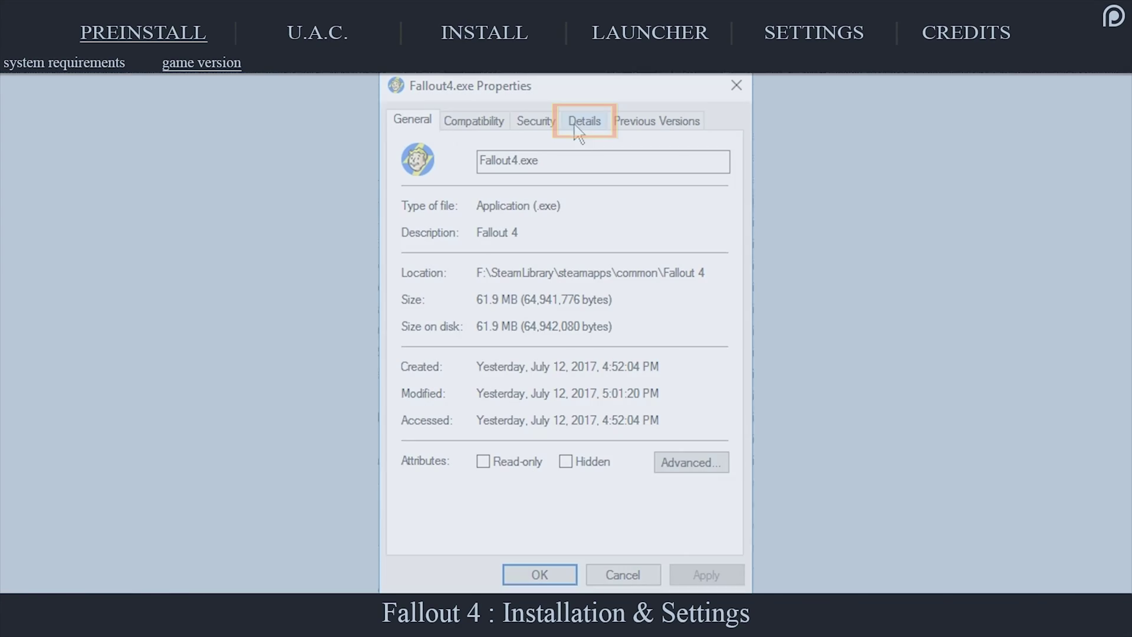
pyautogui.click(599, 131)
pyautogui.click(563, 275)
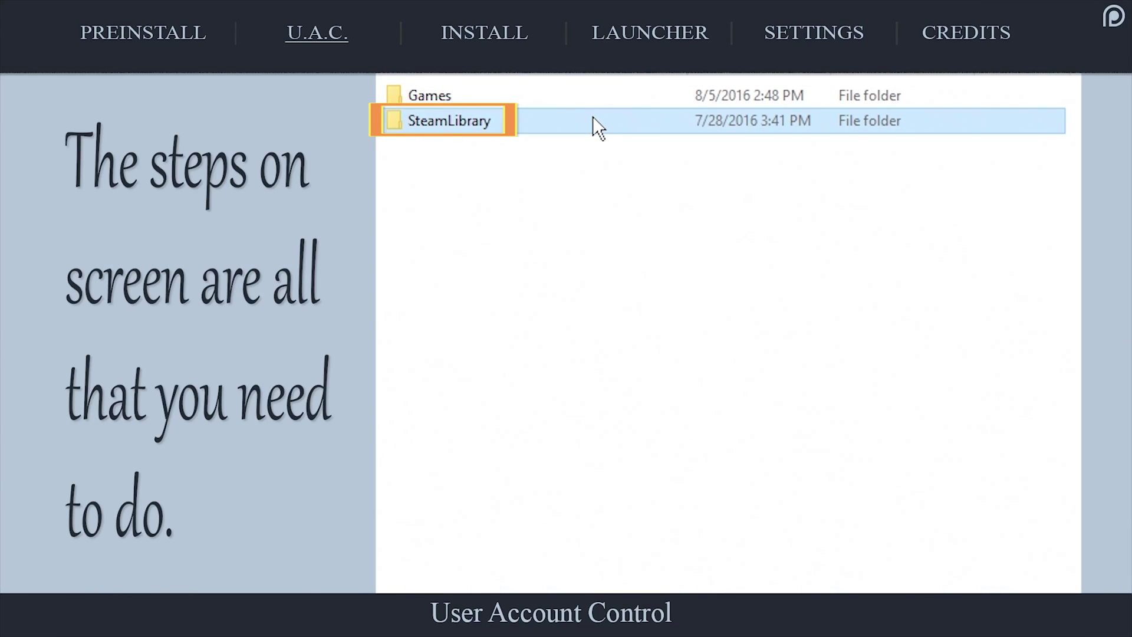
# Step: Browse to SteamLibrary > steamapps > common and select the Fallout 4 folder
pyautogui.doubleClick(593, 118)
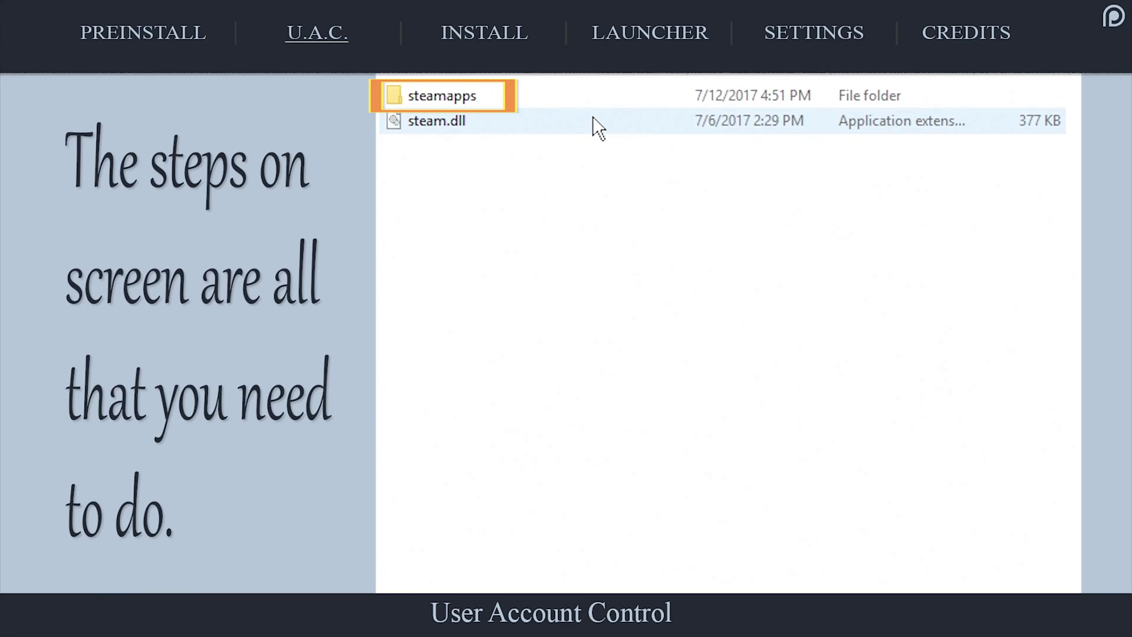
pyautogui.doubleClick(599, 97)
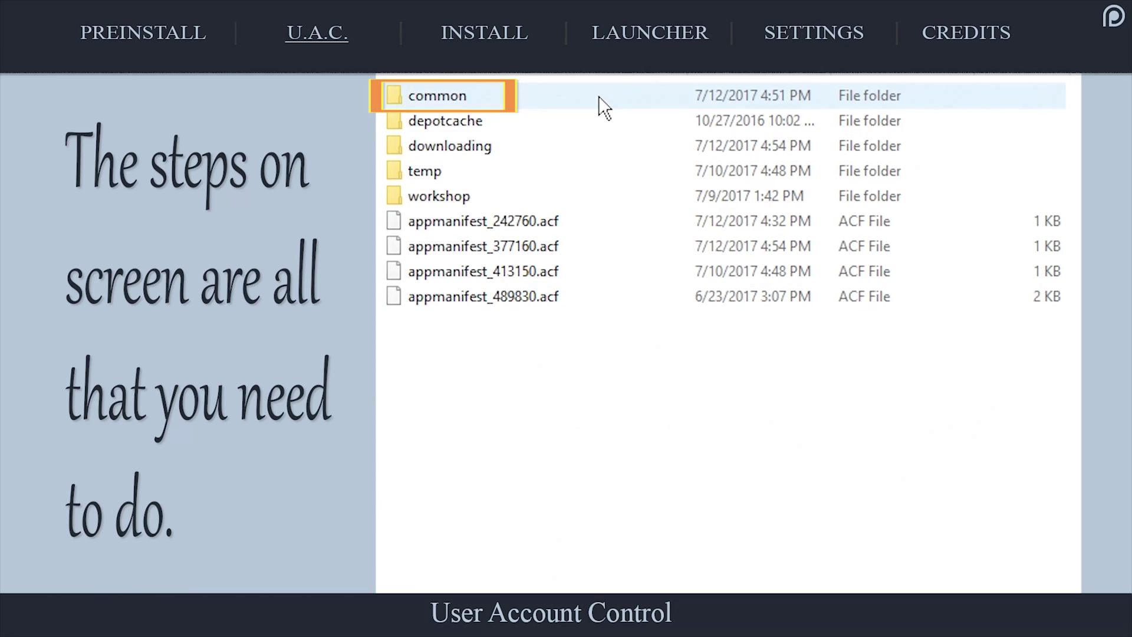
pyautogui.doubleClick(599, 96)
pyautogui.click(598, 98)
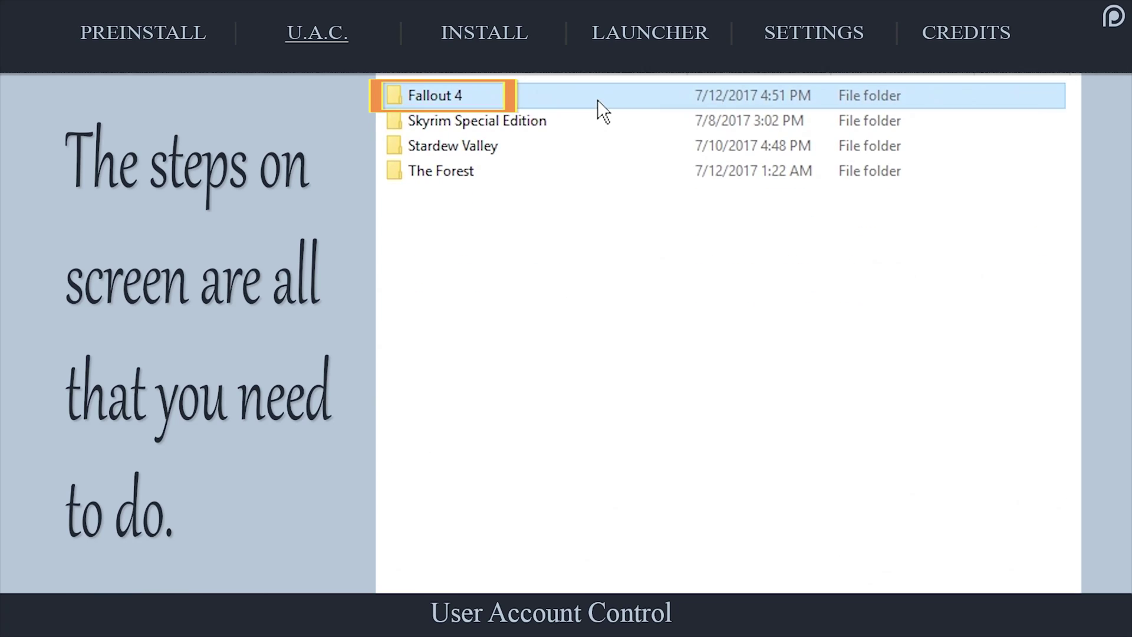
# Step: Allow Authenticated Users Full control in the folder's Security settings and apply
pyautogui.rightClick(597, 99)
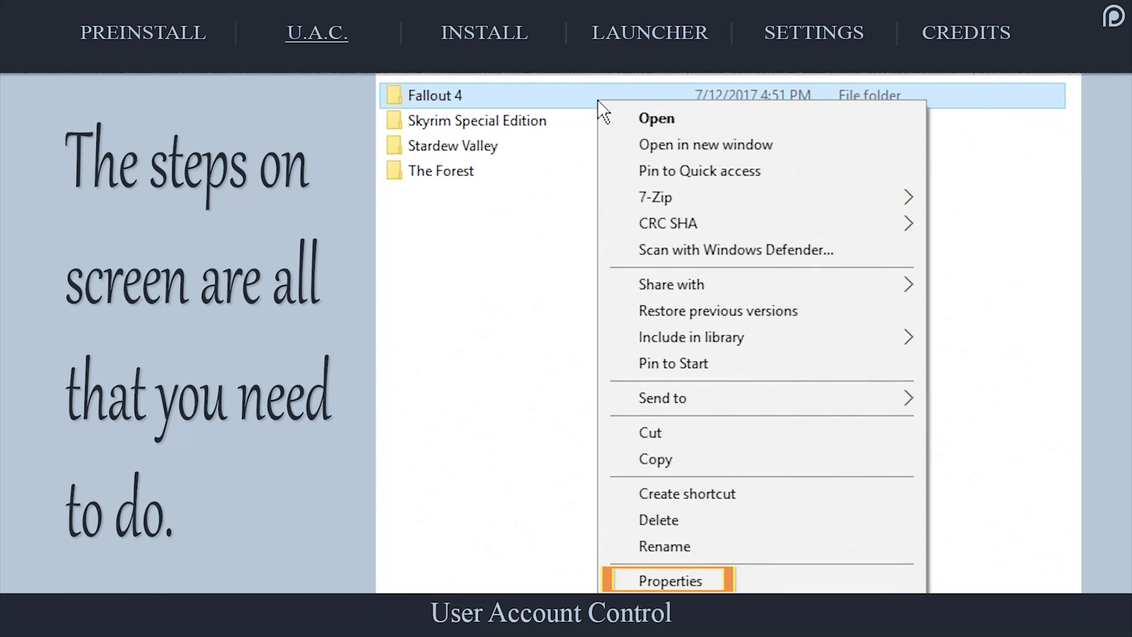
pyautogui.click(813, 589)
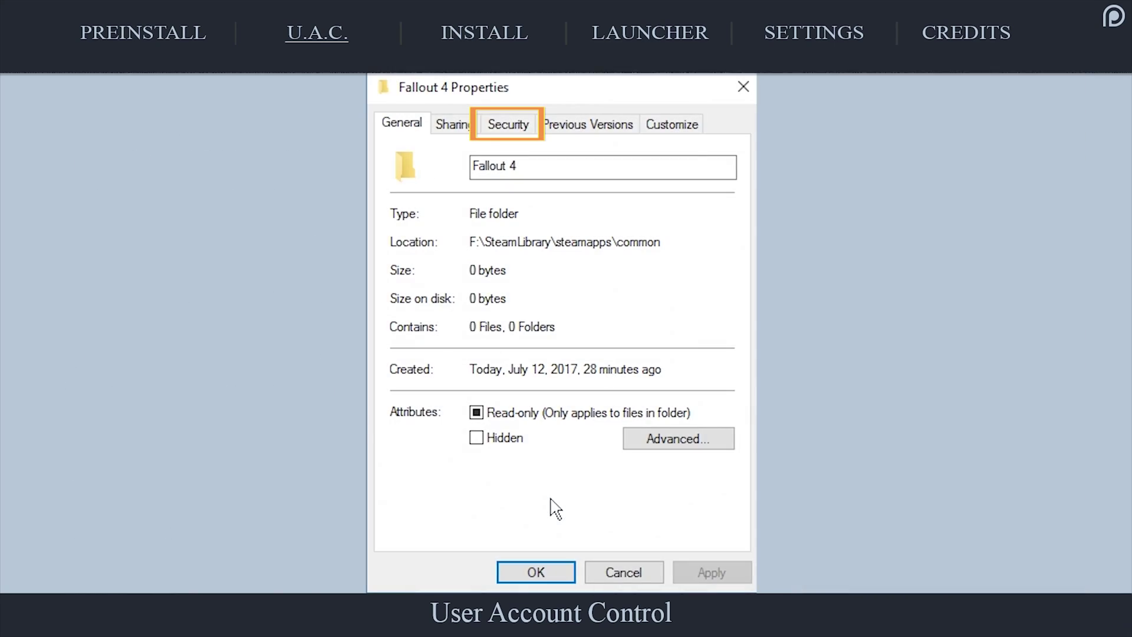
pyautogui.click(517, 134)
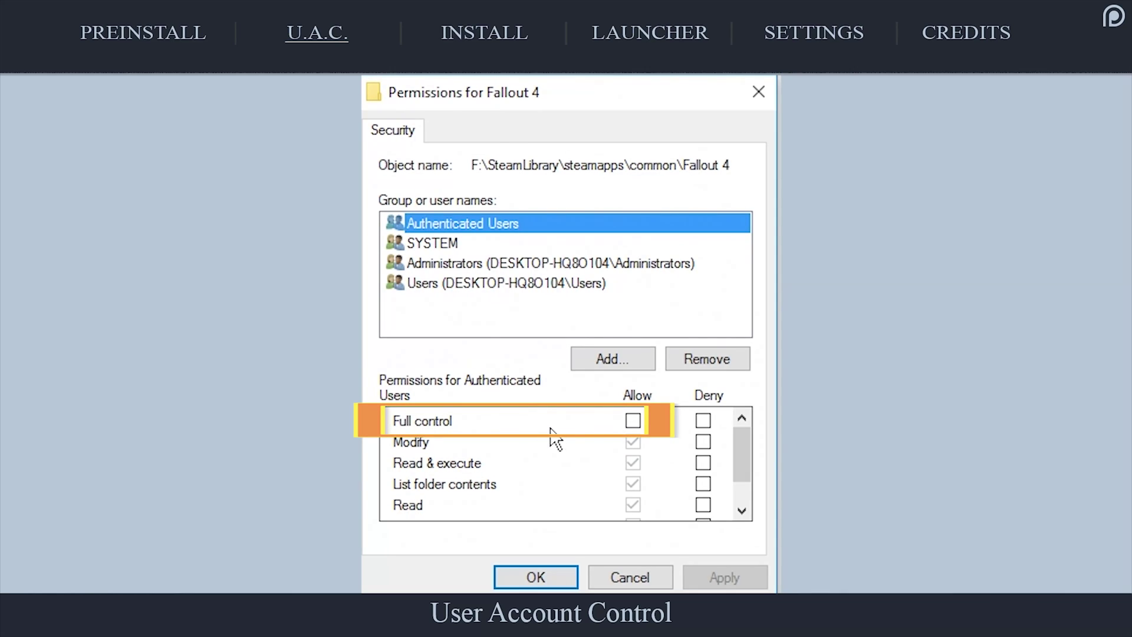
pyautogui.click(633, 421)
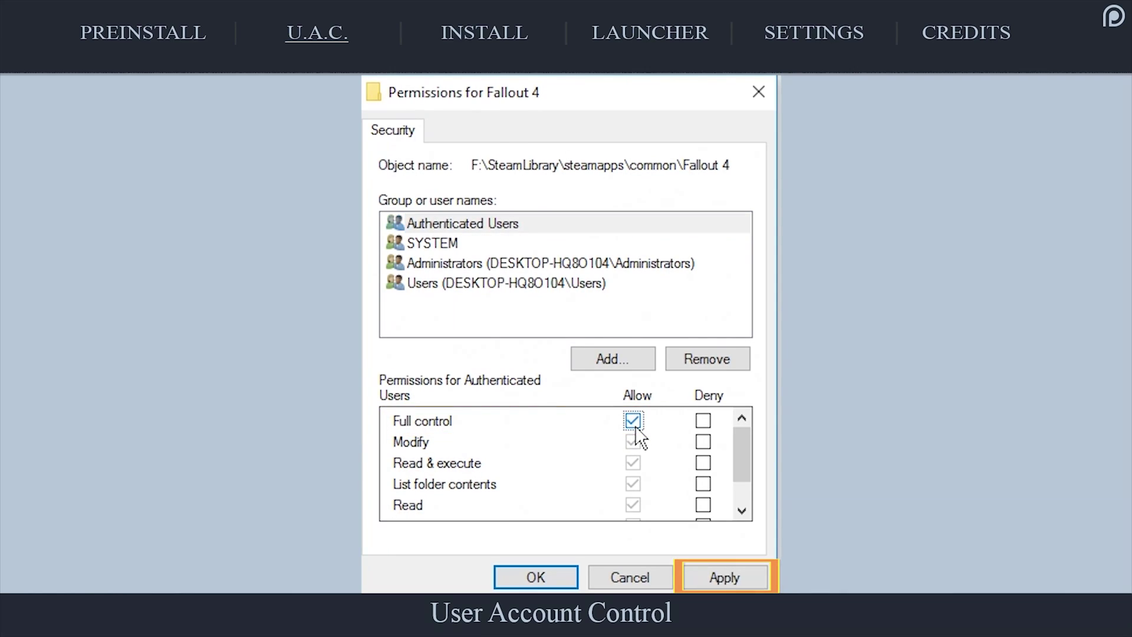
pyautogui.click(753, 581)
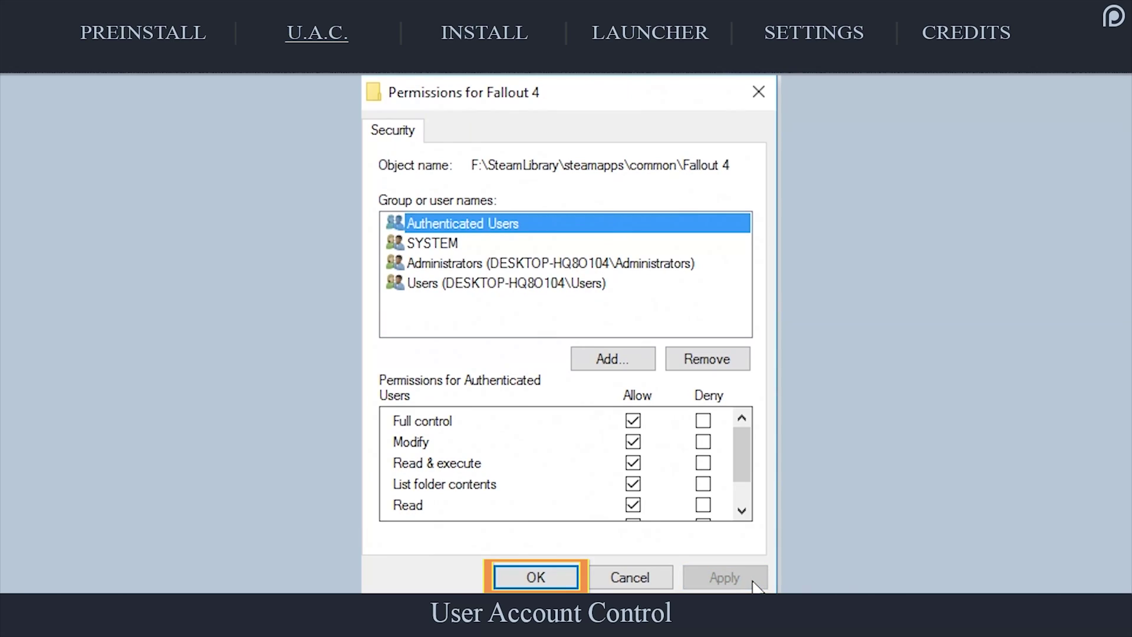
pyautogui.click(547, 581)
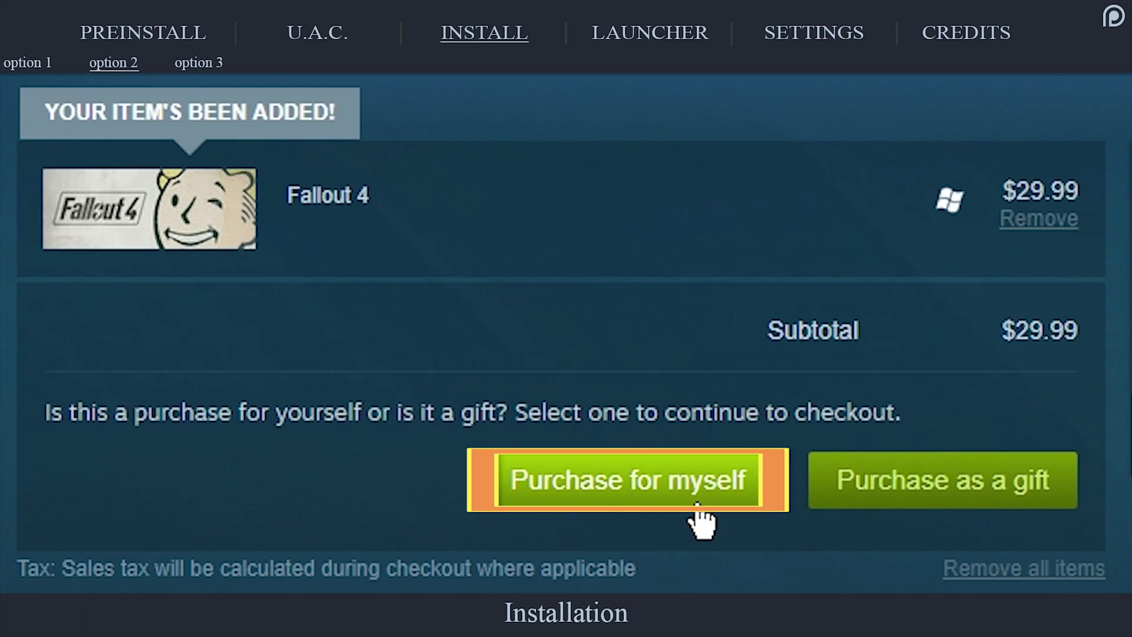
# Step: Purchase Fallout 4 for myself, then install it to F:\SteamLibrary, accepting the EULA
pyautogui.click(697, 505)
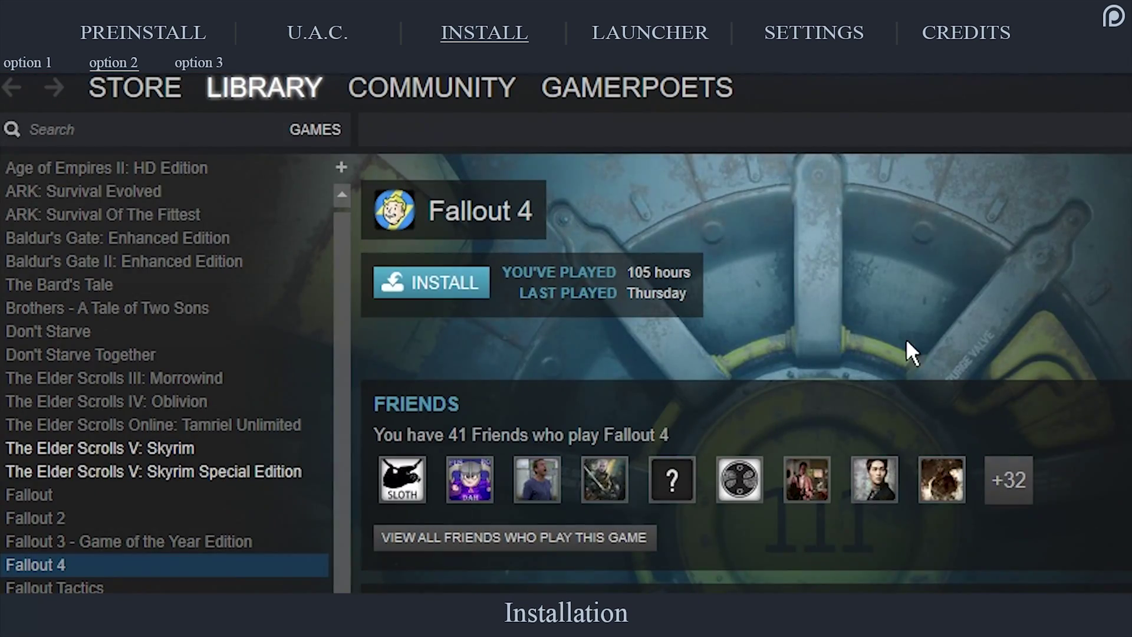
pyautogui.rightClick(155, 571)
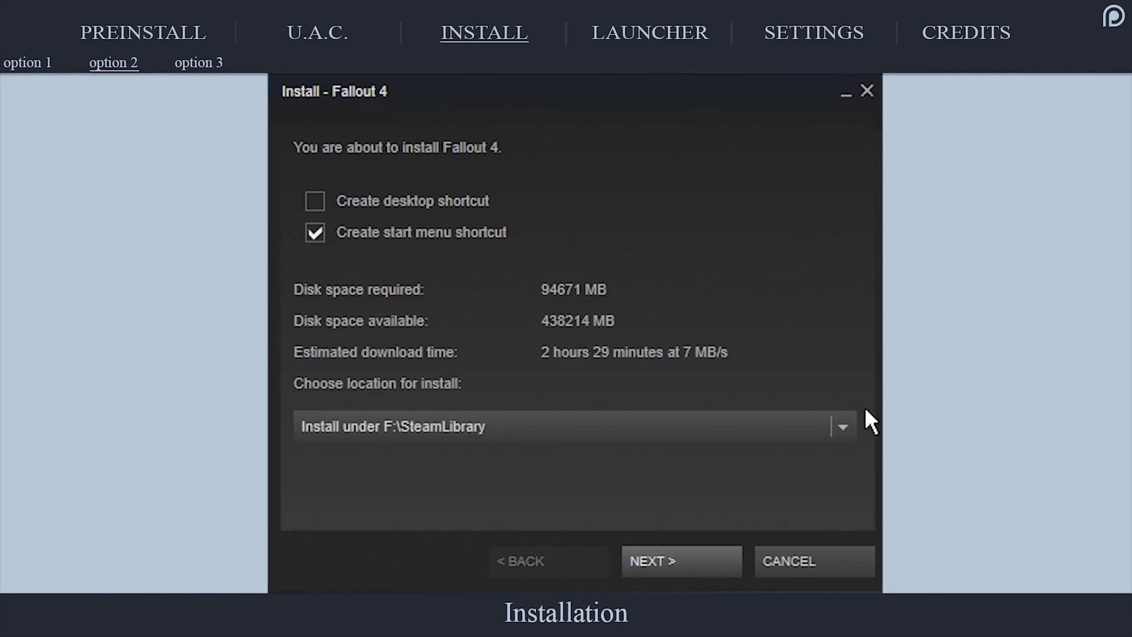
pyautogui.click(846, 425)
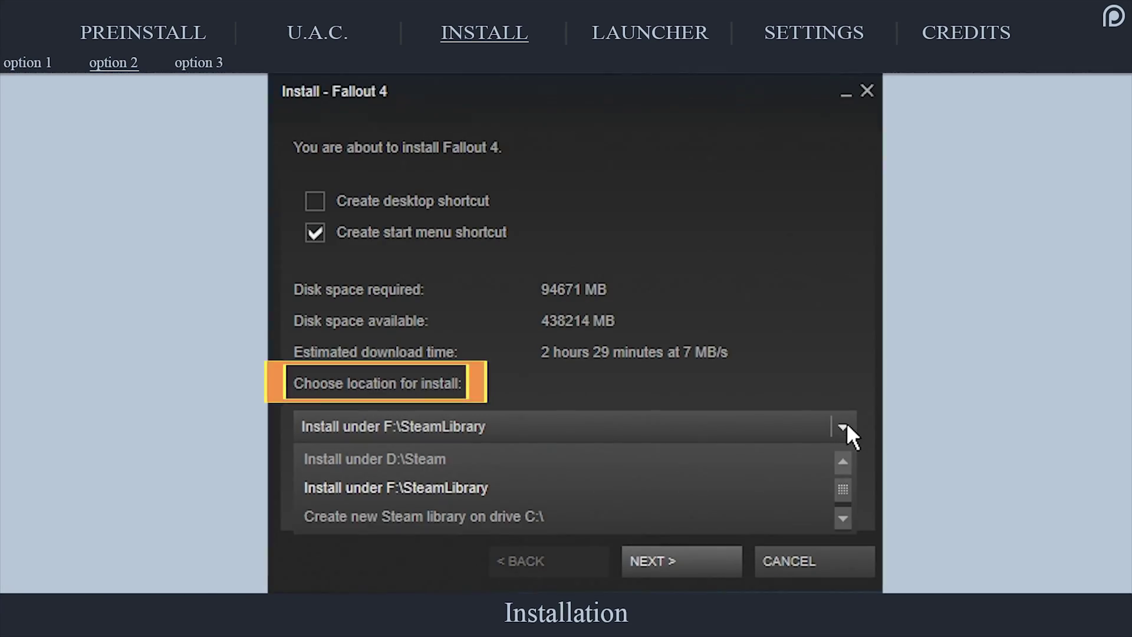
pyautogui.click(823, 497)
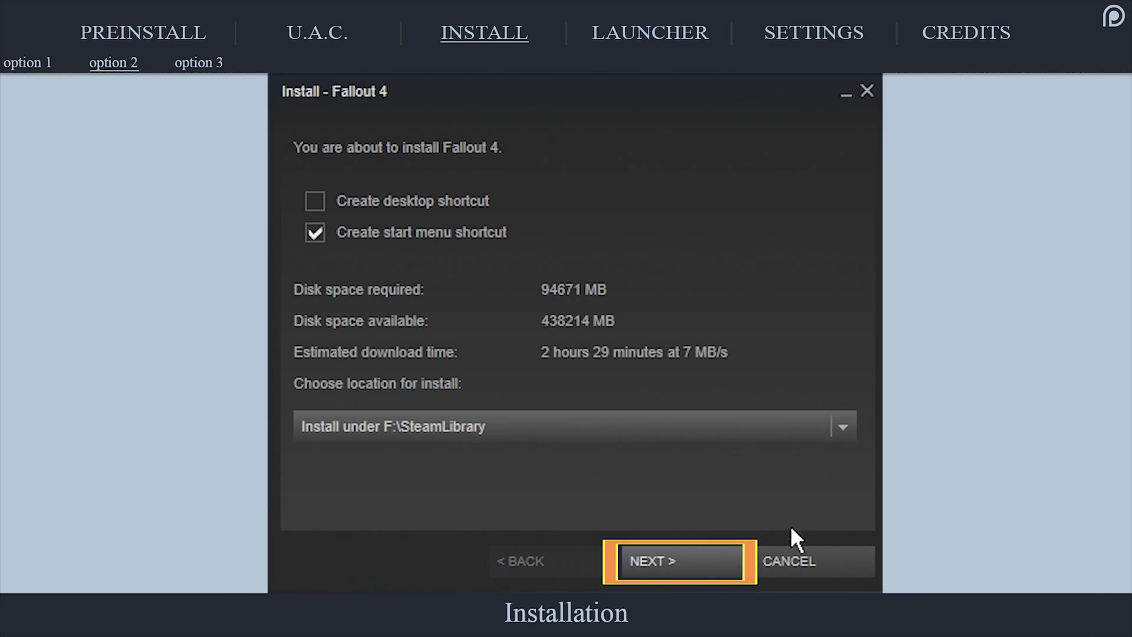
pyautogui.click(720, 565)
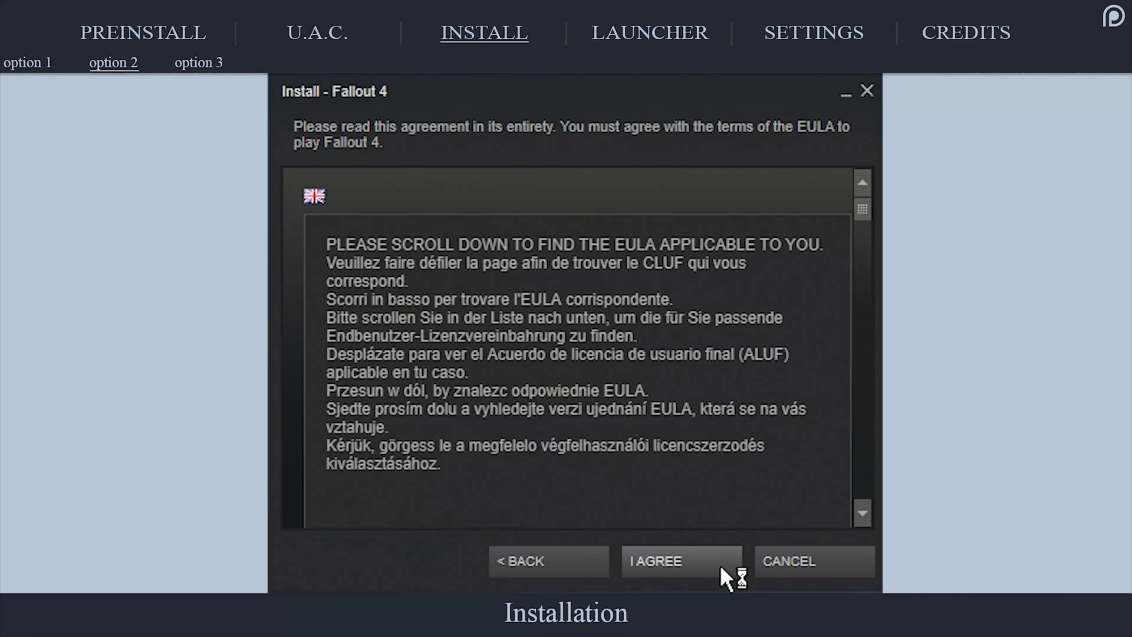
pyautogui.click(722, 568)
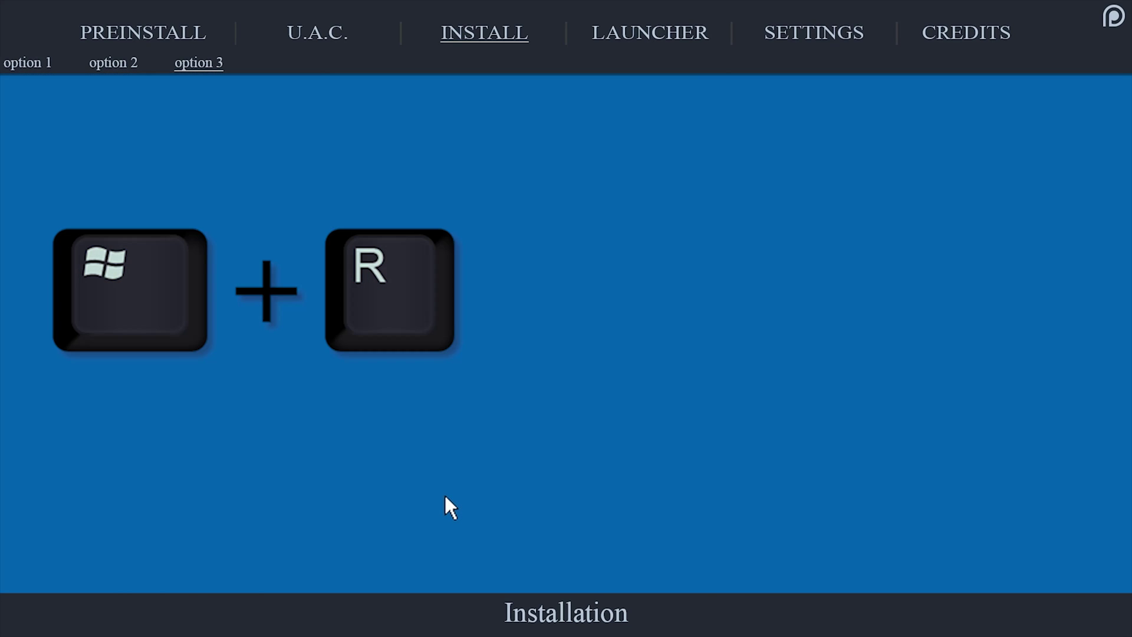
# Step: Enter 'F:\Steam\Steam.exe -instal' in the Run dialog
pyautogui.press('super+r')
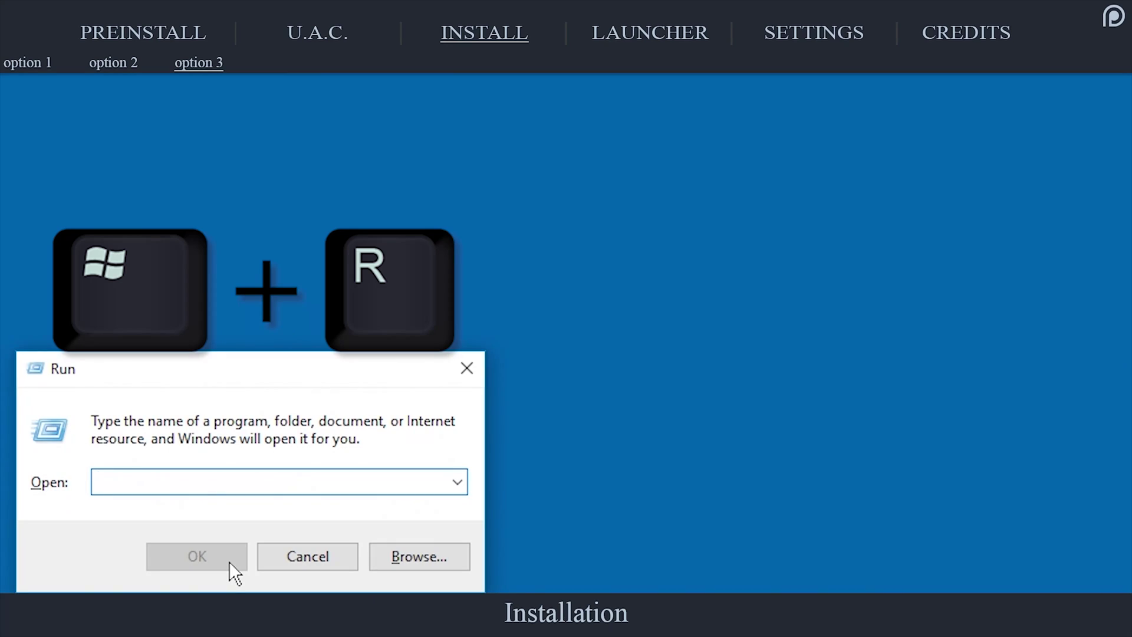
pyautogui.write('F')
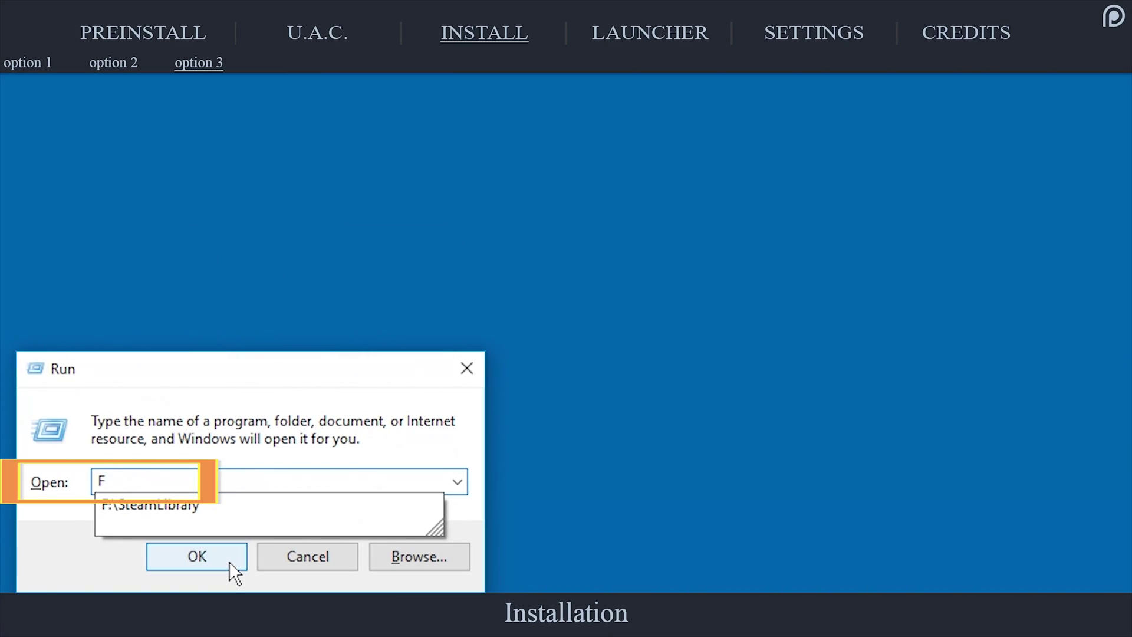
pyautogui.write(':\\Steam\\Stea')
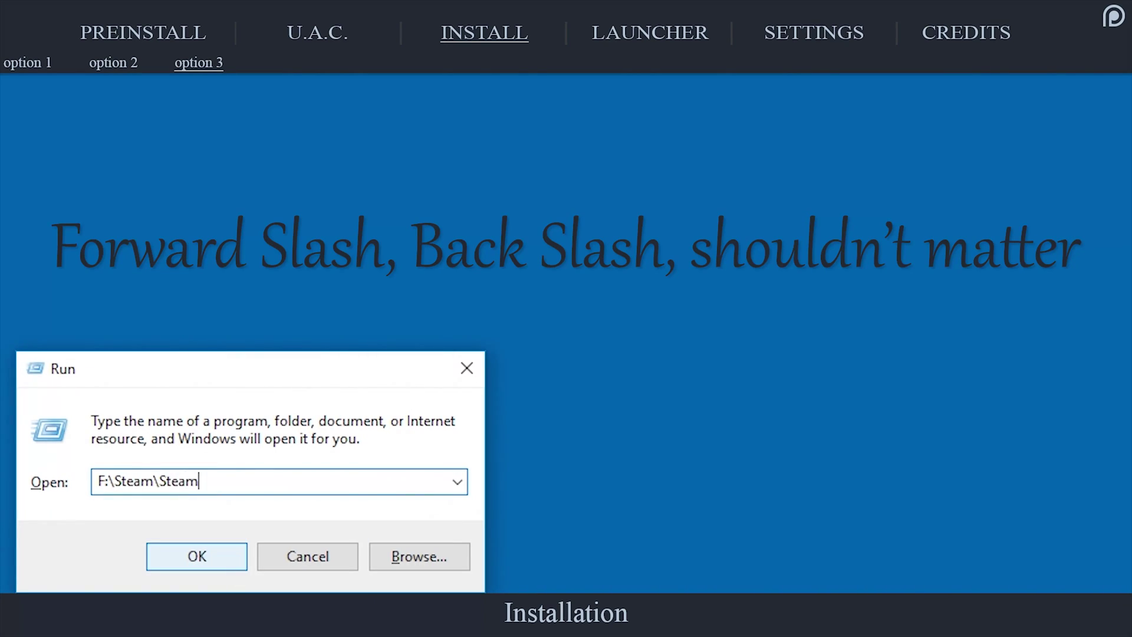
pyautogui.write('m.exe -instal')
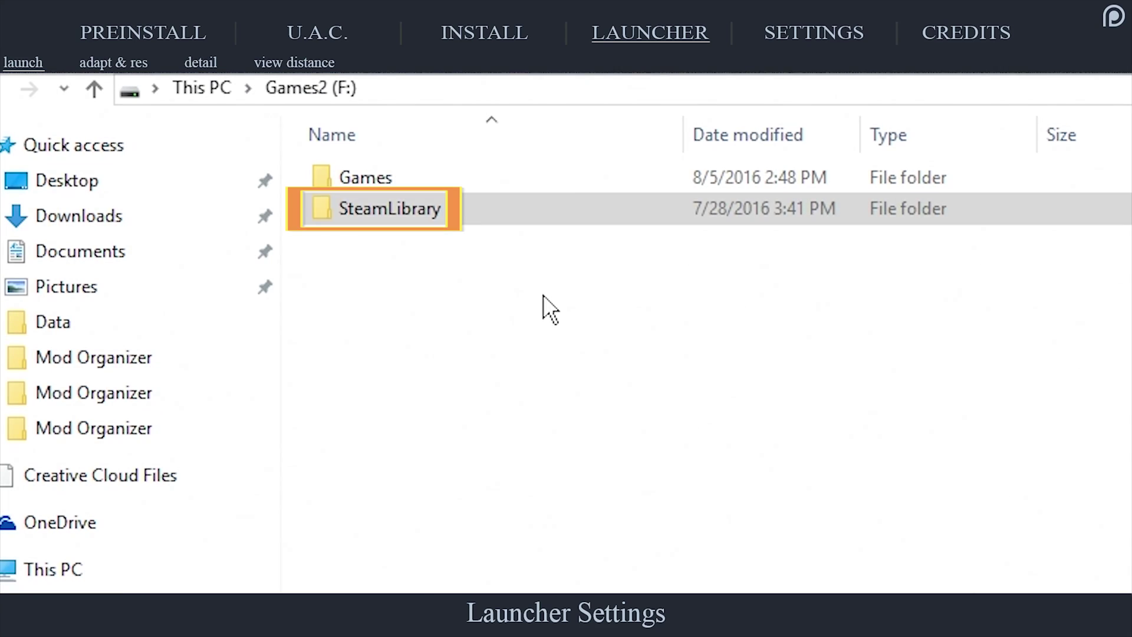
# Step: Start Fallout4Launcher.exe from SteamLibrary\steamapps\common\Fallout 4 and open its Options
pyautogui.doubleClick(465, 216)
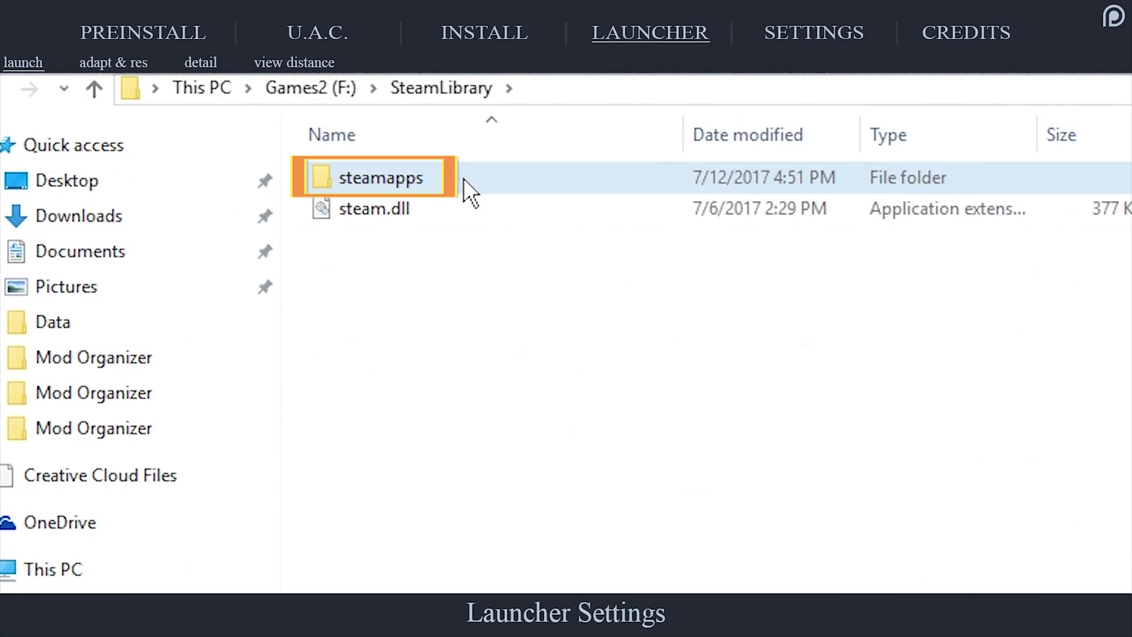
pyautogui.doubleClick(463, 178)
pyautogui.doubleClick(463, 178)
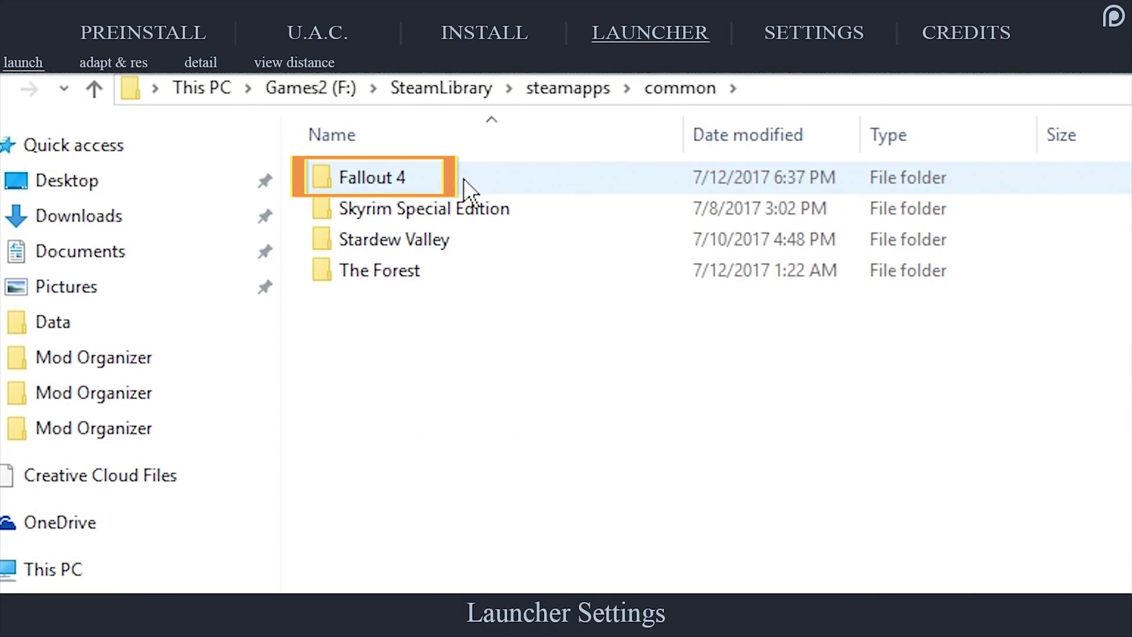
pyautogui.doubleClick(464, 178)
pyautogui.doubleClick(528, 303)
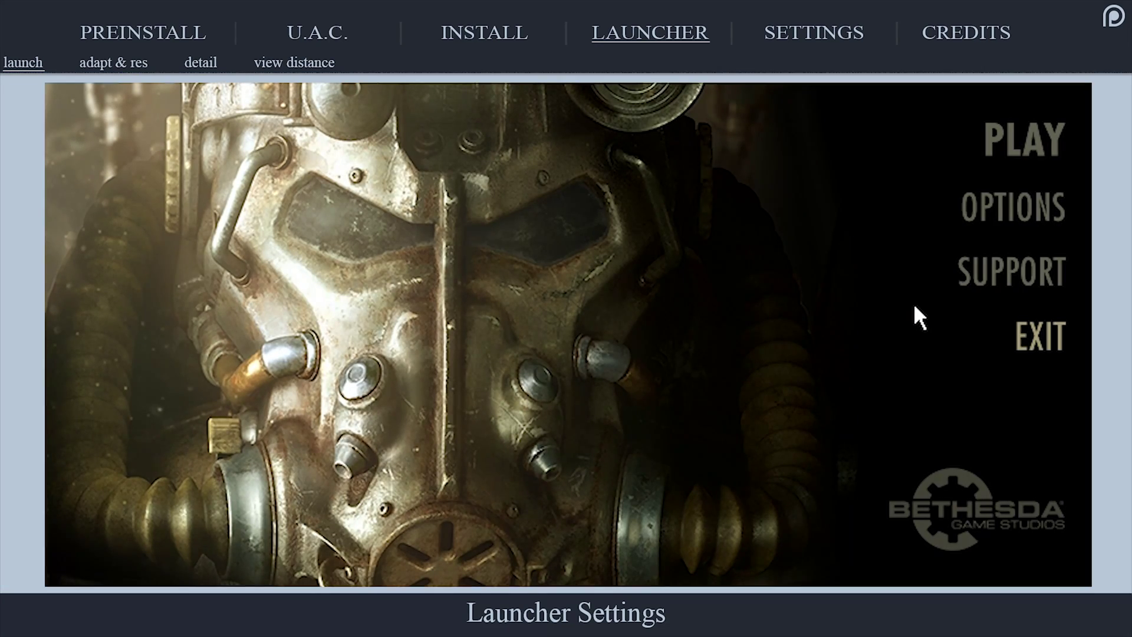
pyautogui.click(1024, 213)
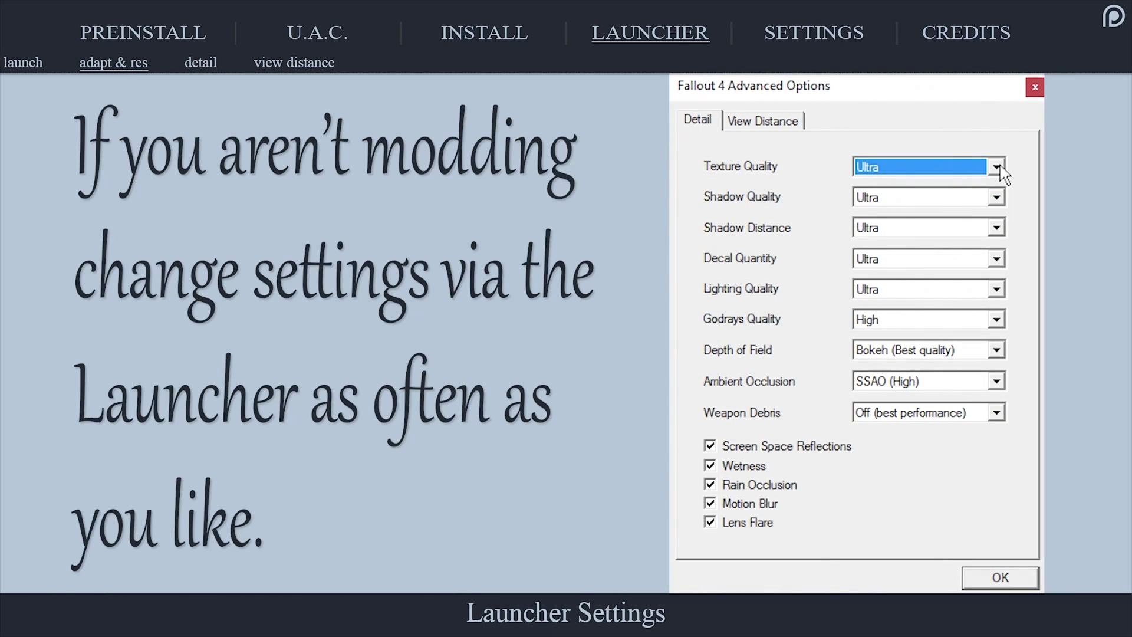
# Step: Set Shadow Quality High, Decal Quantity Ultra, Ambient Occlusion HBAO+ (Ultra), Weapon Debris High
pyautogui.click(996, 168)
pyautogui.click(997, 198)
pyautogui.click(968, 243)
pyautogui.click(996, 259)
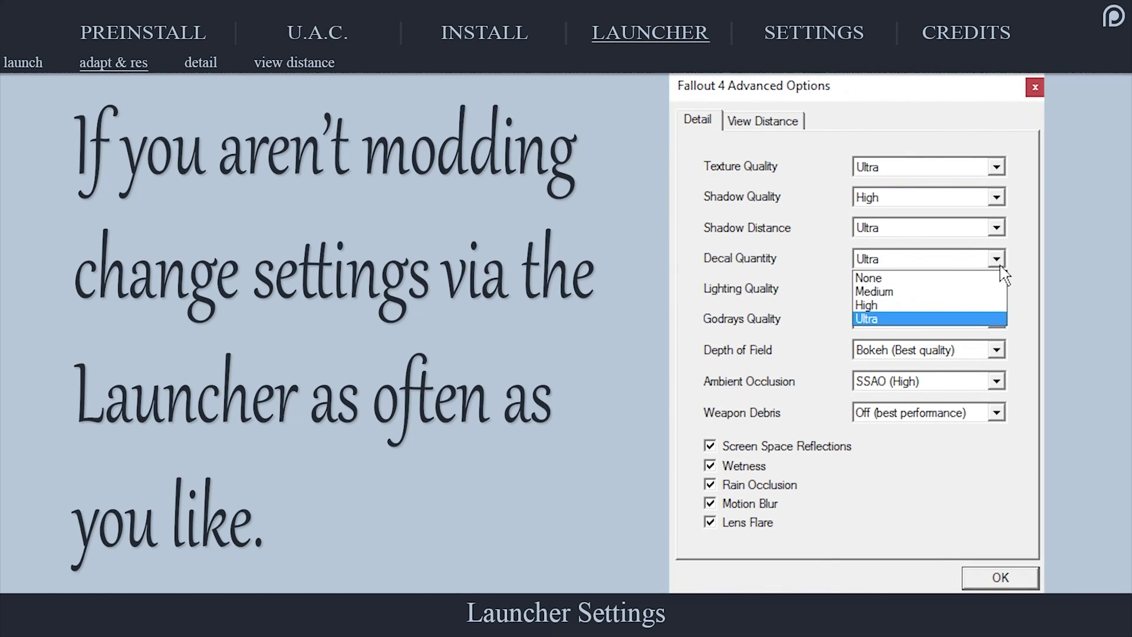
pyautogui.click(998, 351)
pyautogui.click(997, 382)
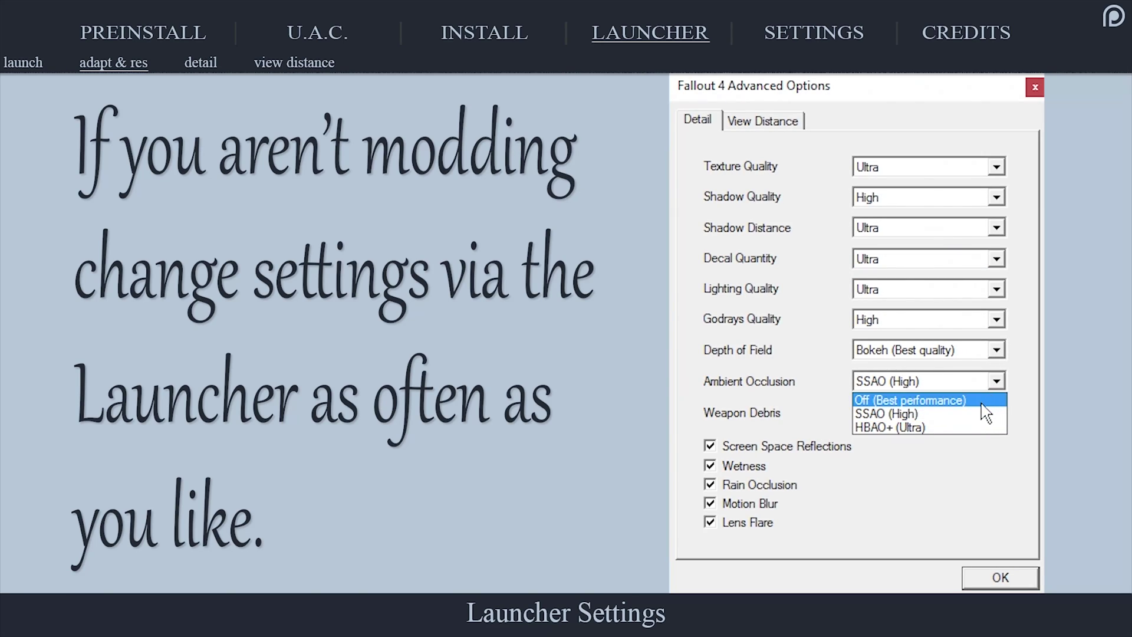
pyautogui.click(963, 425)
pyautogui.click(996, 412)
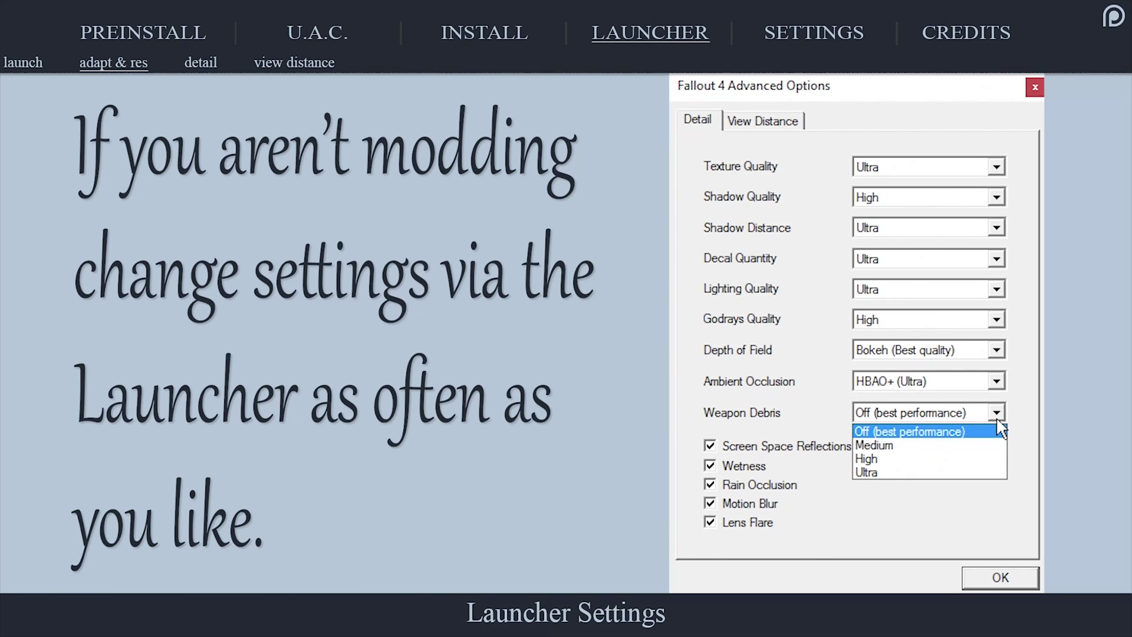
pyautogui.click(946, 460)
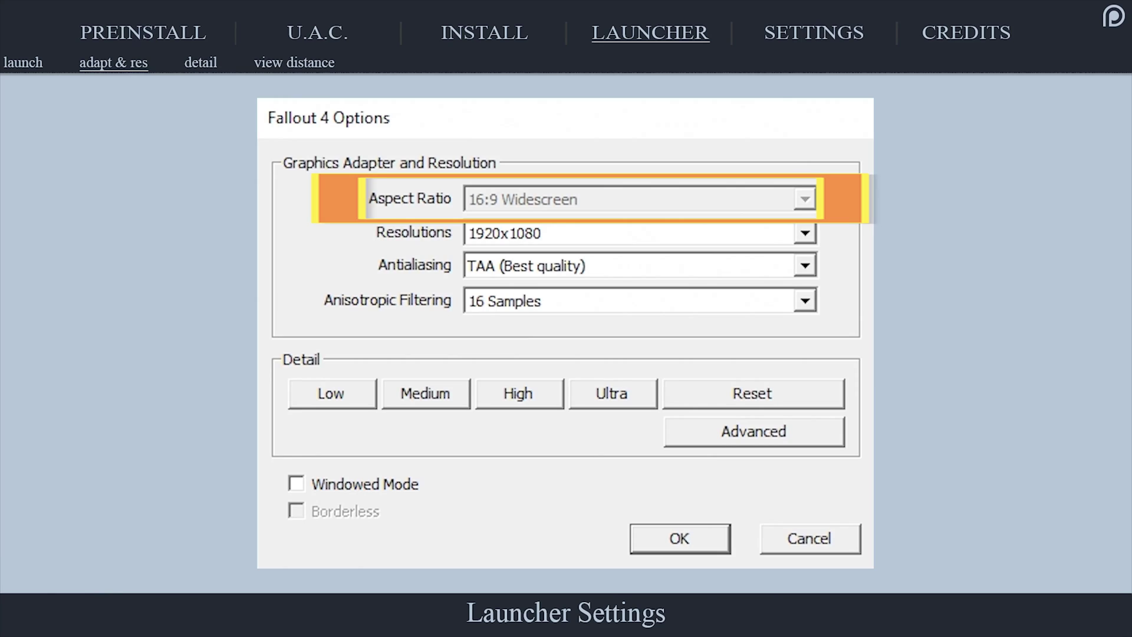